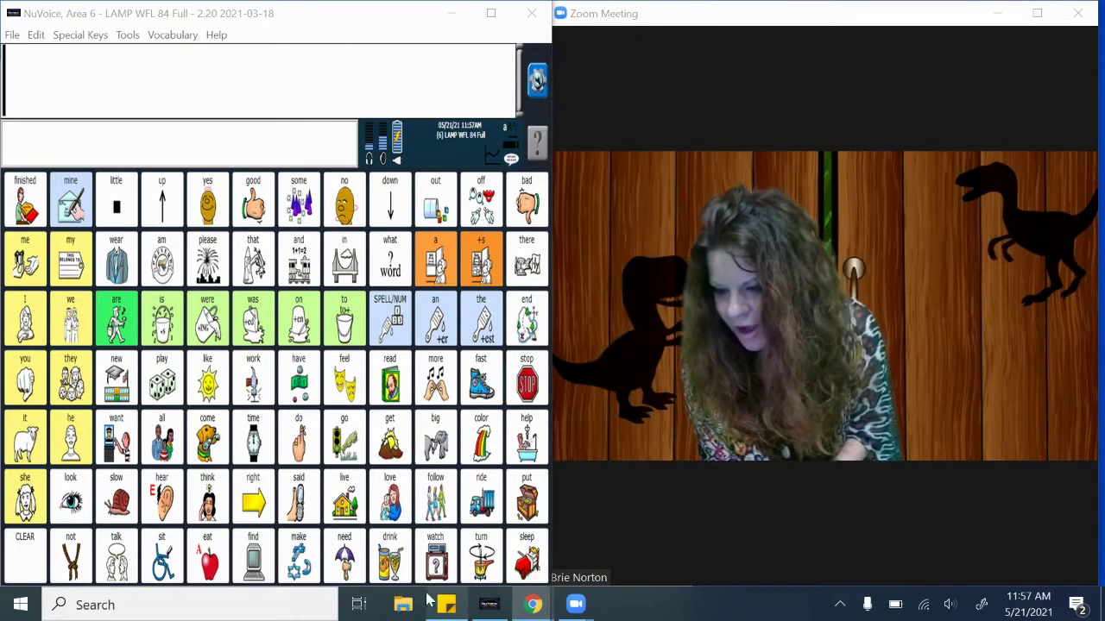
Speak the word 'open' into the message via the put, OPEN and Open Page open keys.
left_click(535, 510)
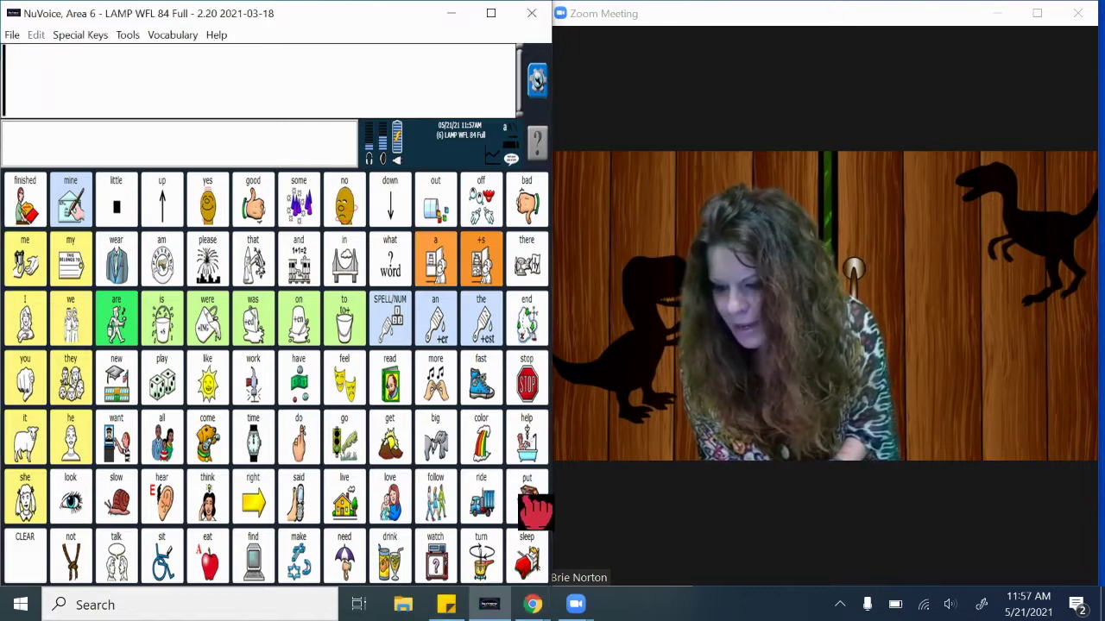
left_click(535, 509)
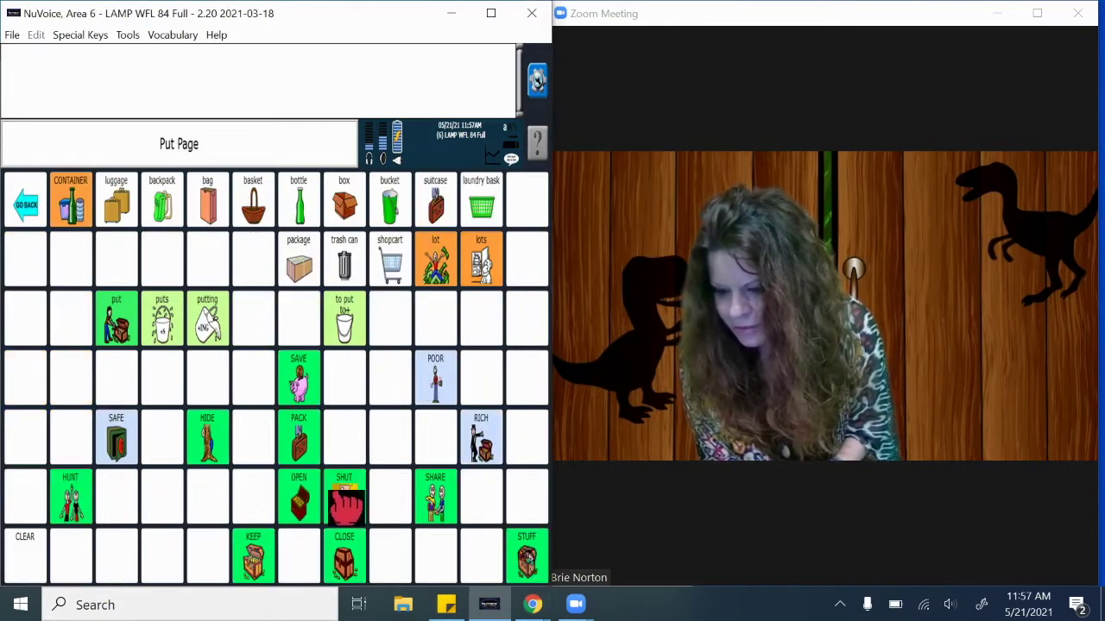
left_click(301, 509)
left_click(119, 321)
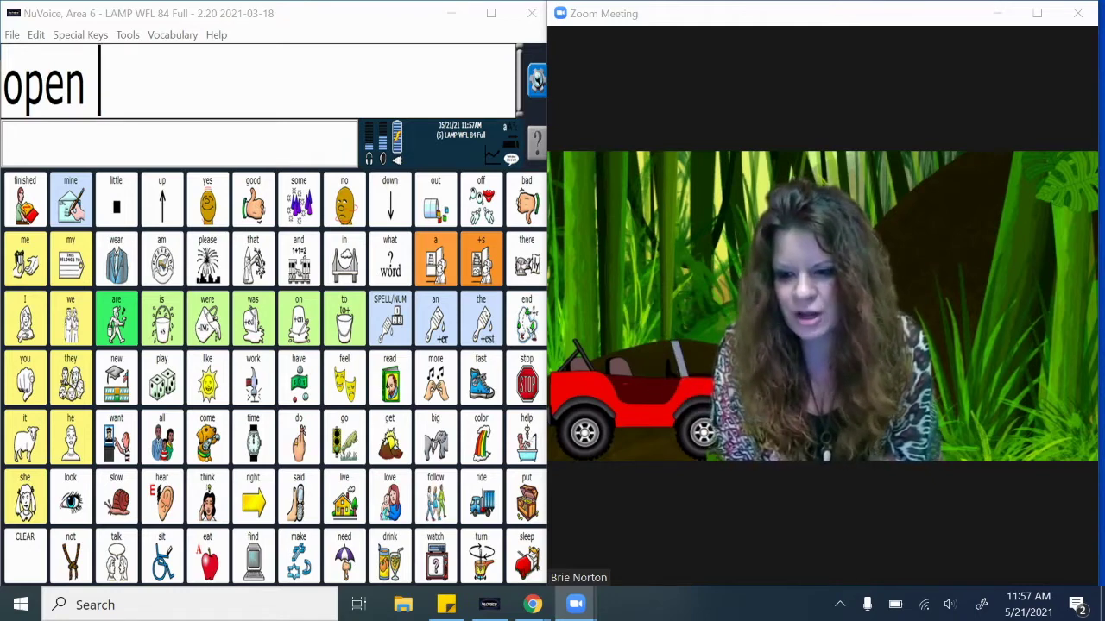
Start Write with Icons from Vocabulary Display Options, declining to save and enabling Instructions on page.
left_click(173, 36)
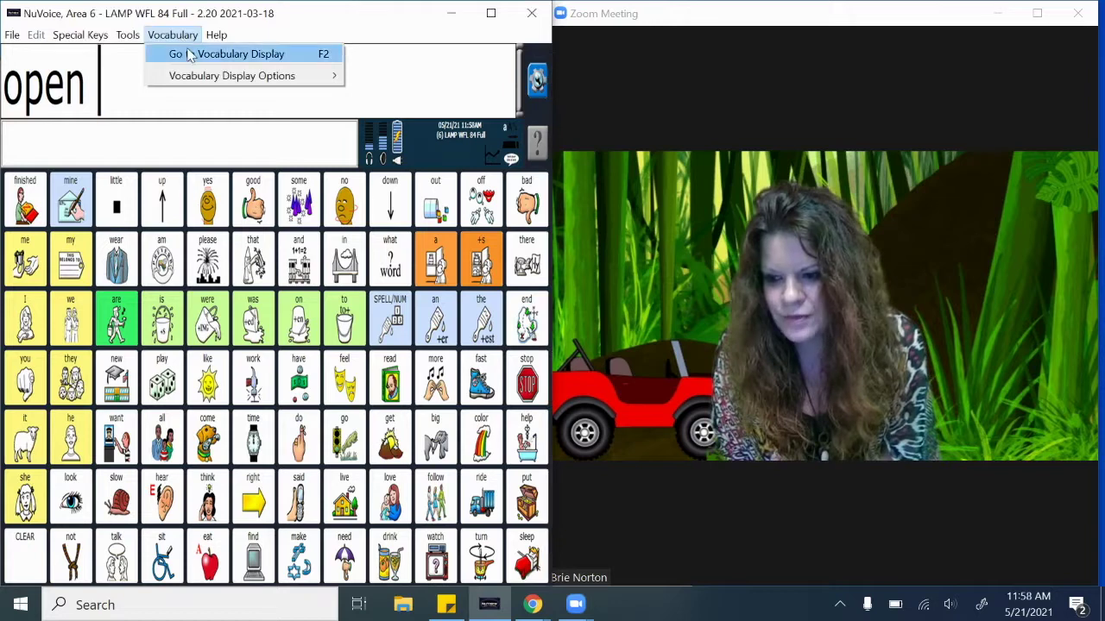
mouse_move(199, 77)
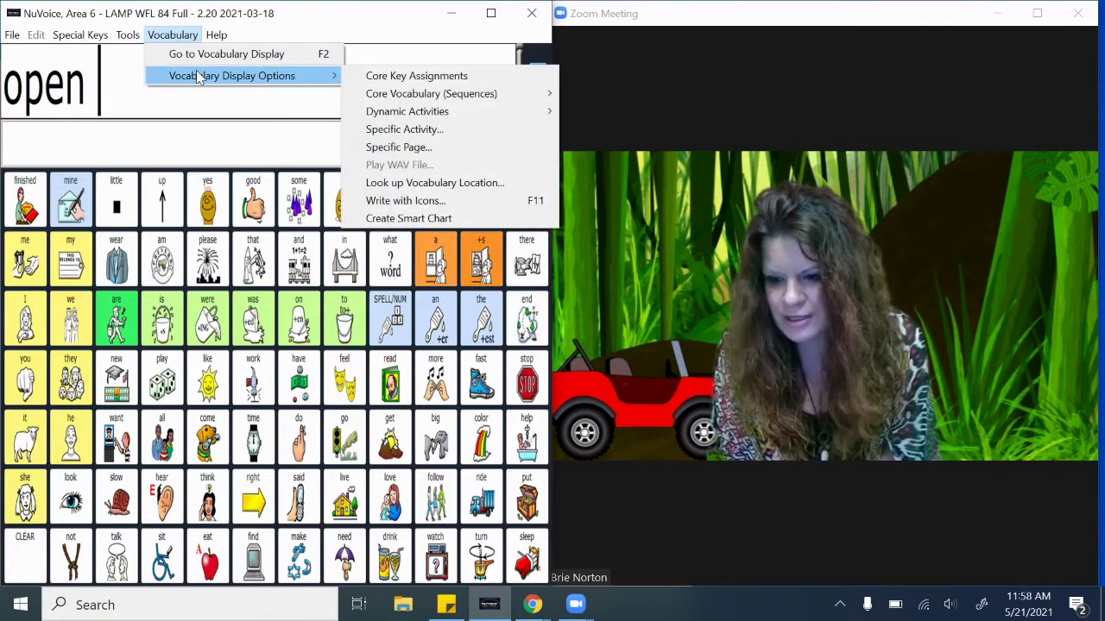
left_click(394, 212)
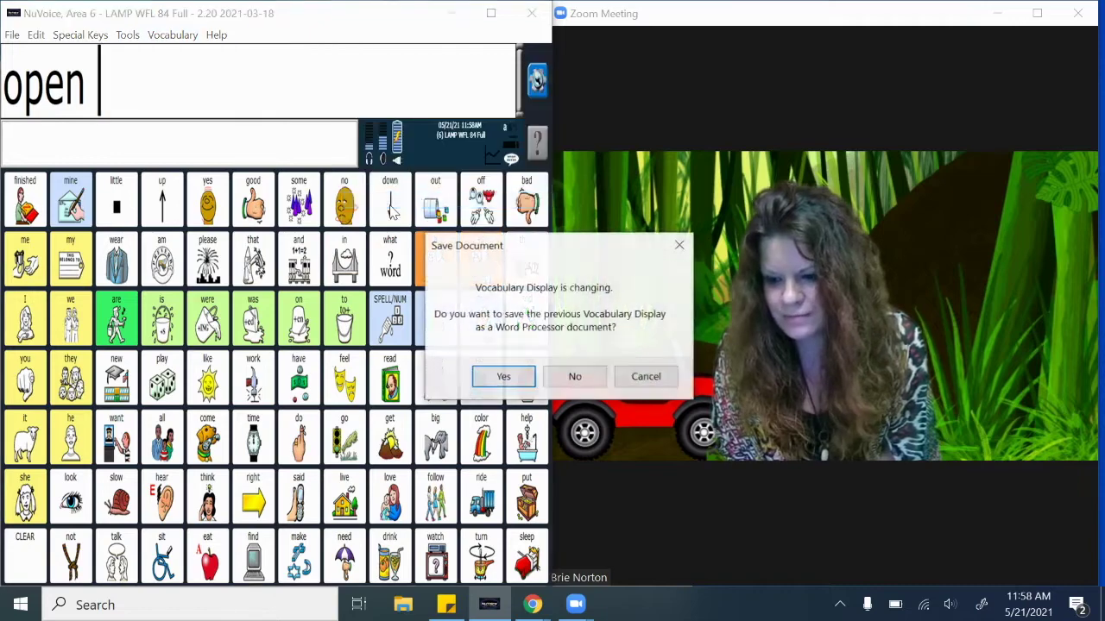
left_click(574, 376)
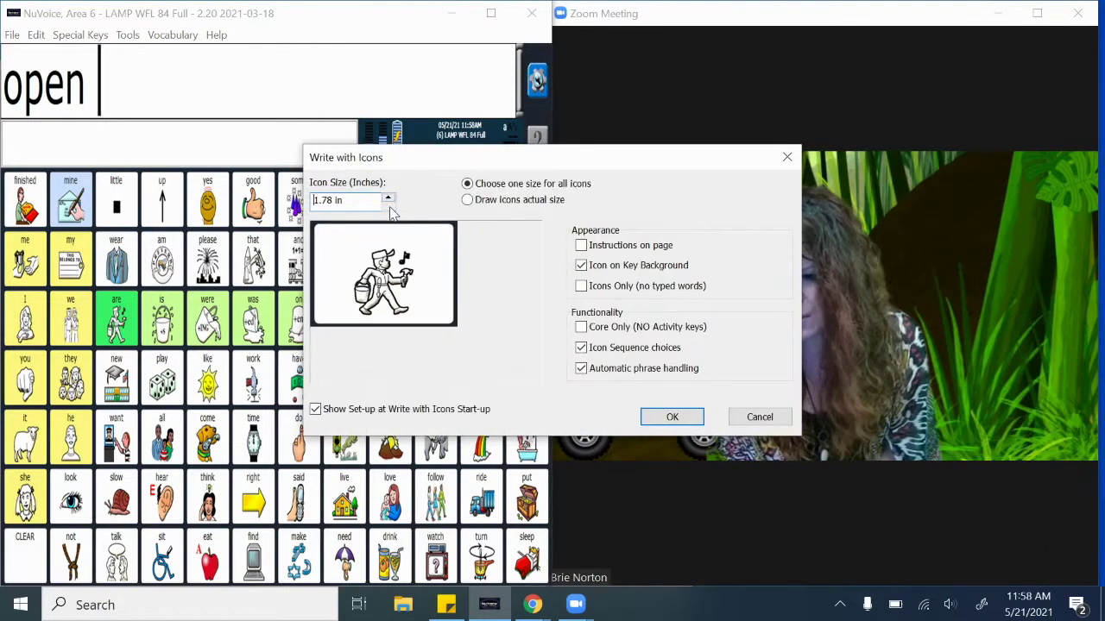
left_click(582, 247)
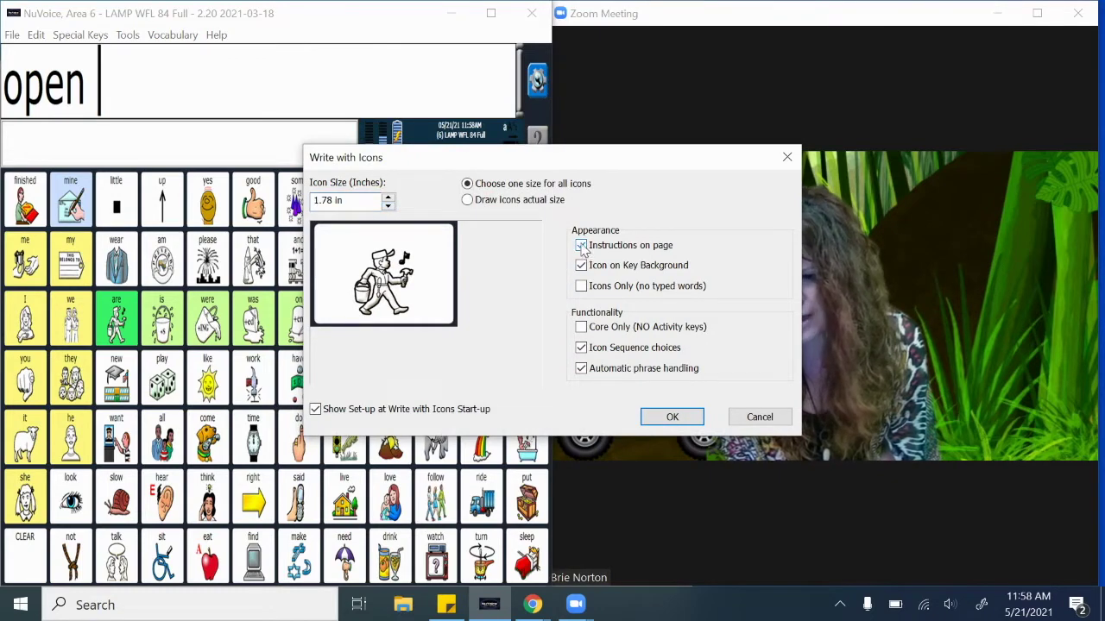
left_click(673, 415)
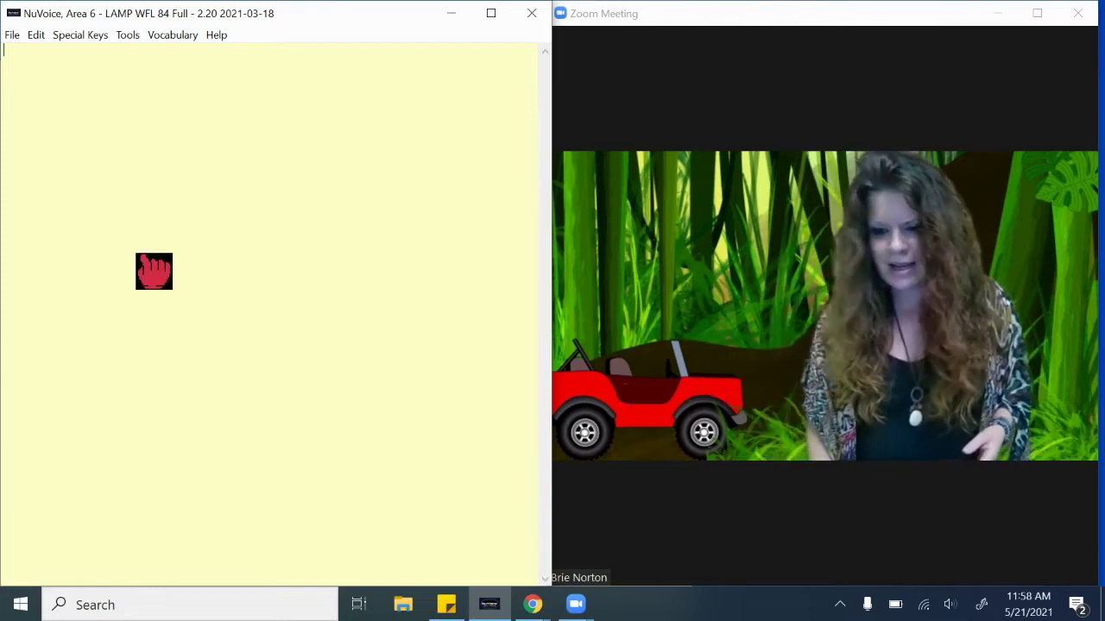
Enter 'who' on the writing page so its what and who symbol tiles appear.
type("who")
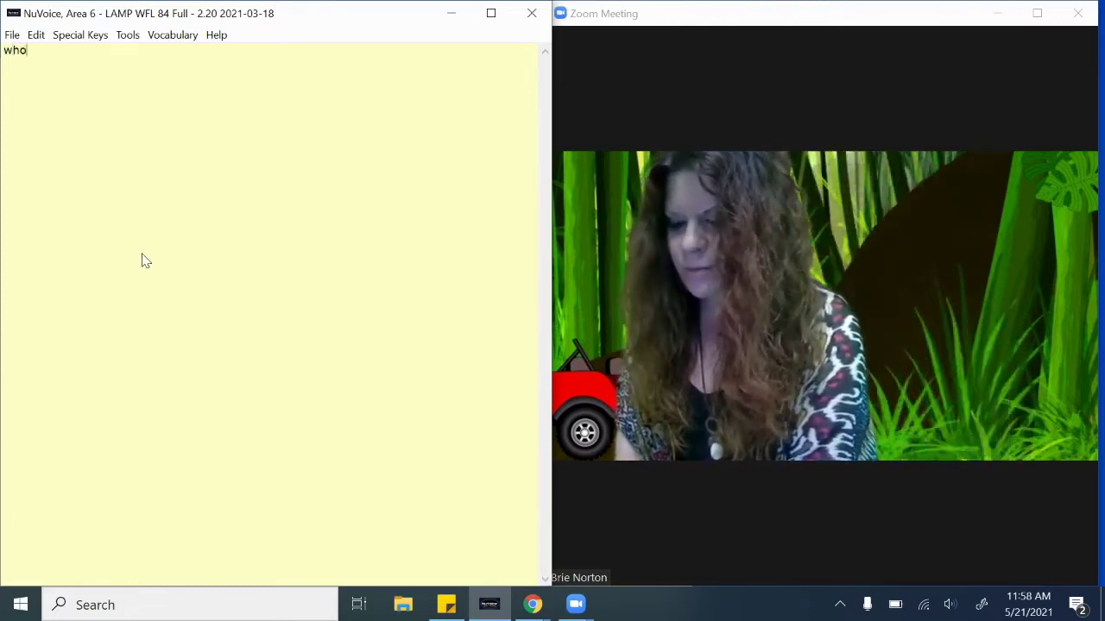
key("Return")
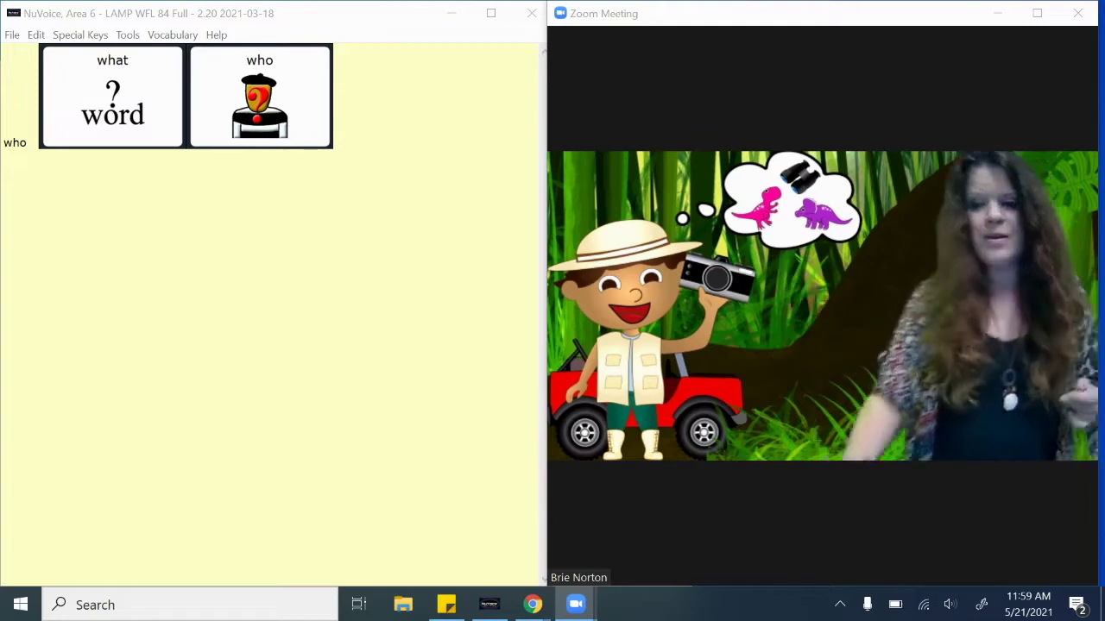
Replace 'who' with 'yes' and 'no', removing the extra second yes and no symbols.
left_click(105, 385)
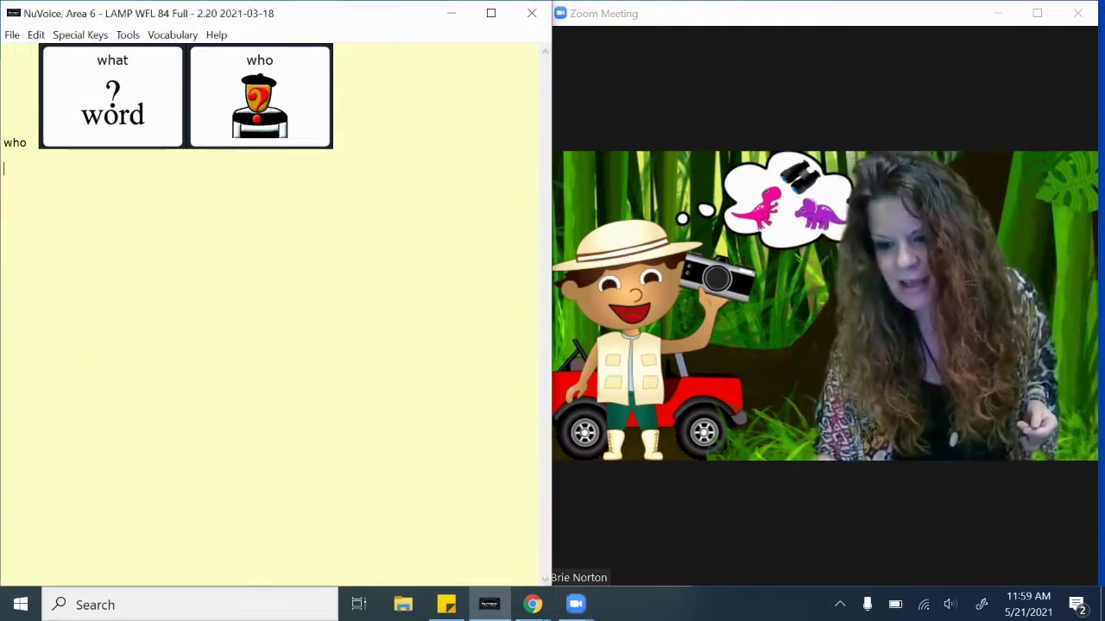
key("ctrl+a")
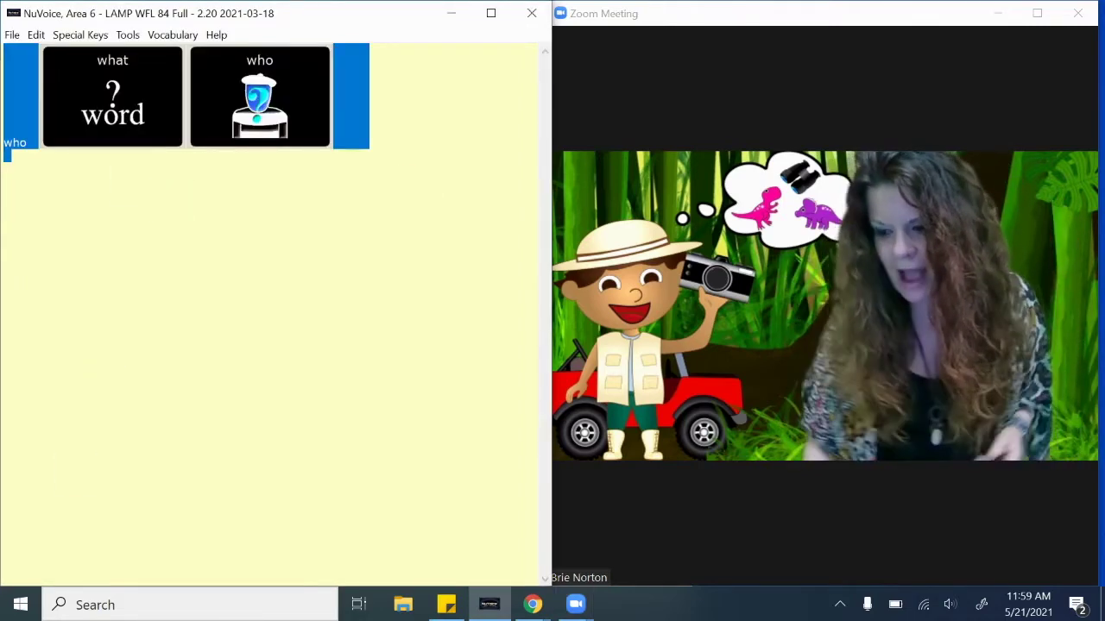
type("yes")
key("Return")
type("n")
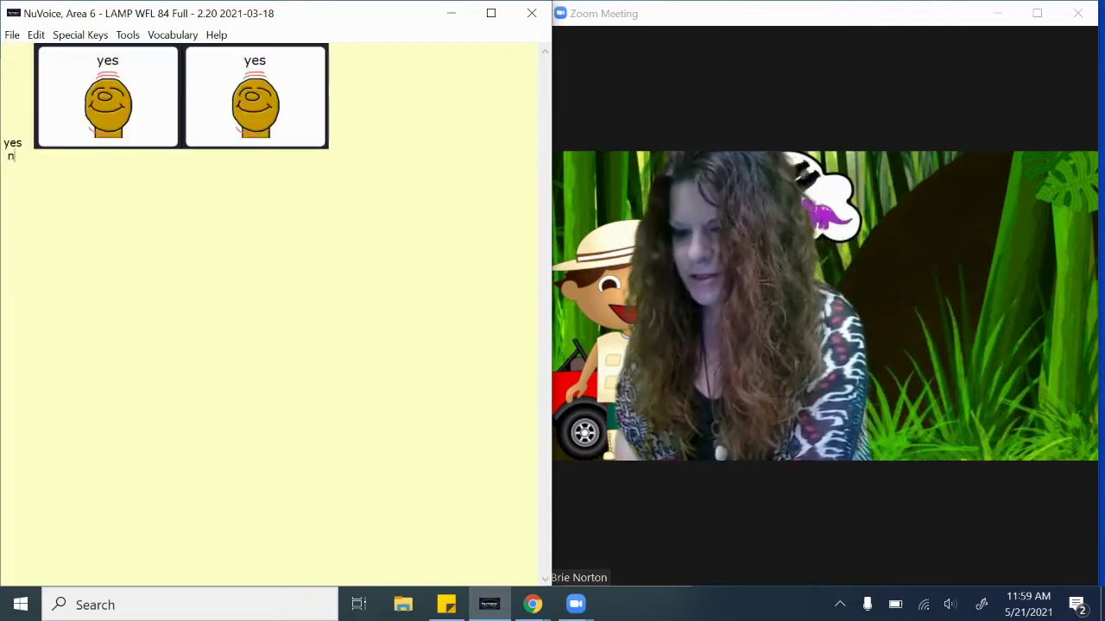
type("o")
key("Return")
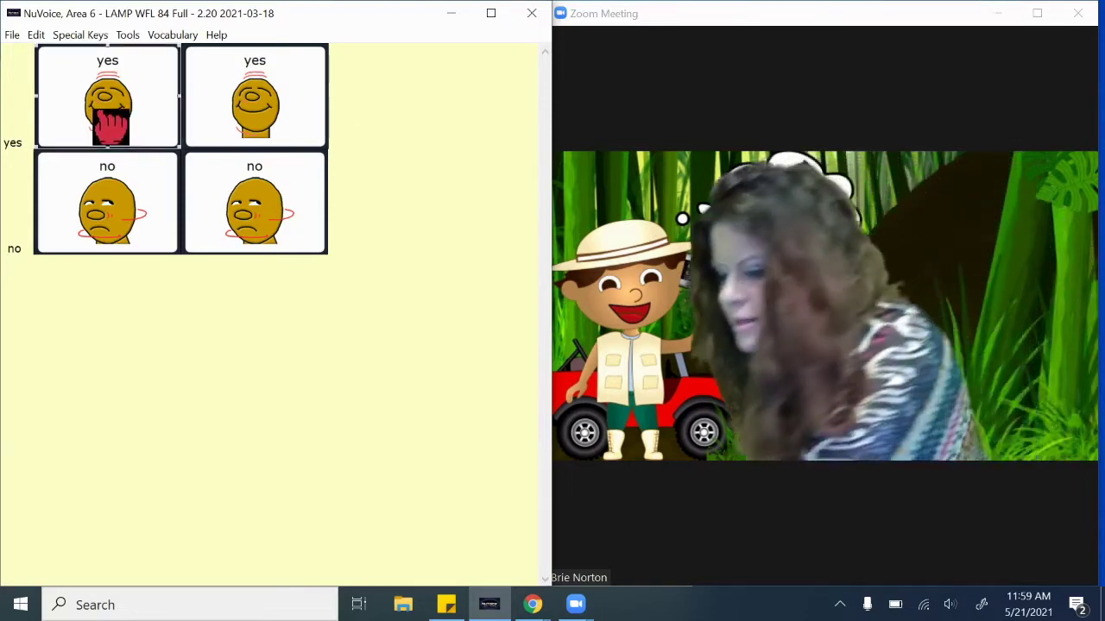
left_click(108, 104)
left_click(84, 240)
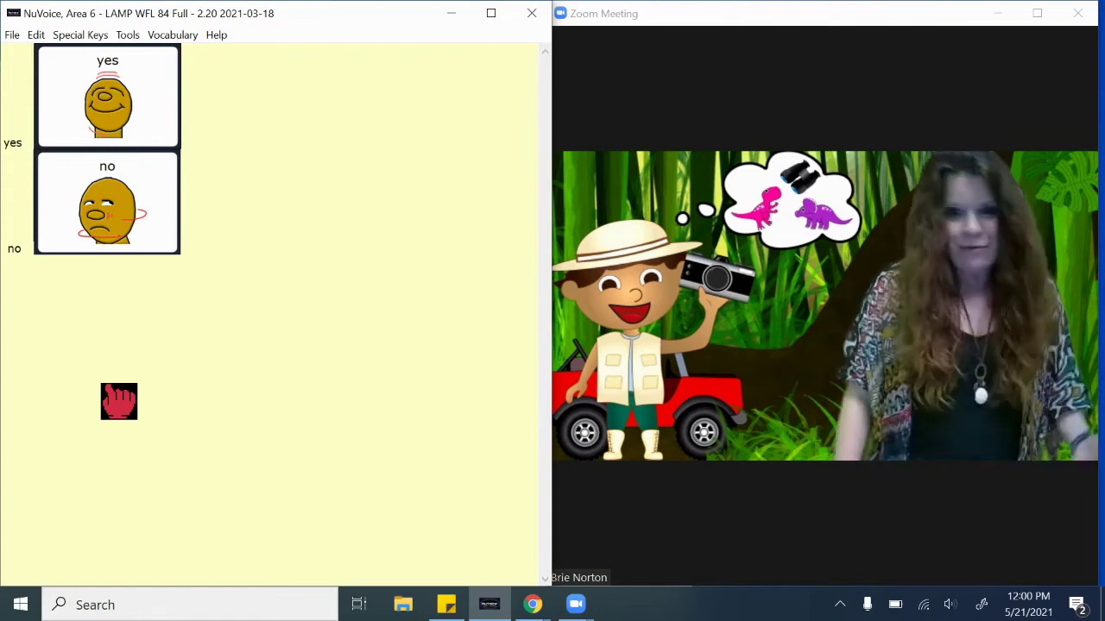
Delete the yes/no content and enter 'go' with its two go symbols, adding a new line.
key("ctrl+a")
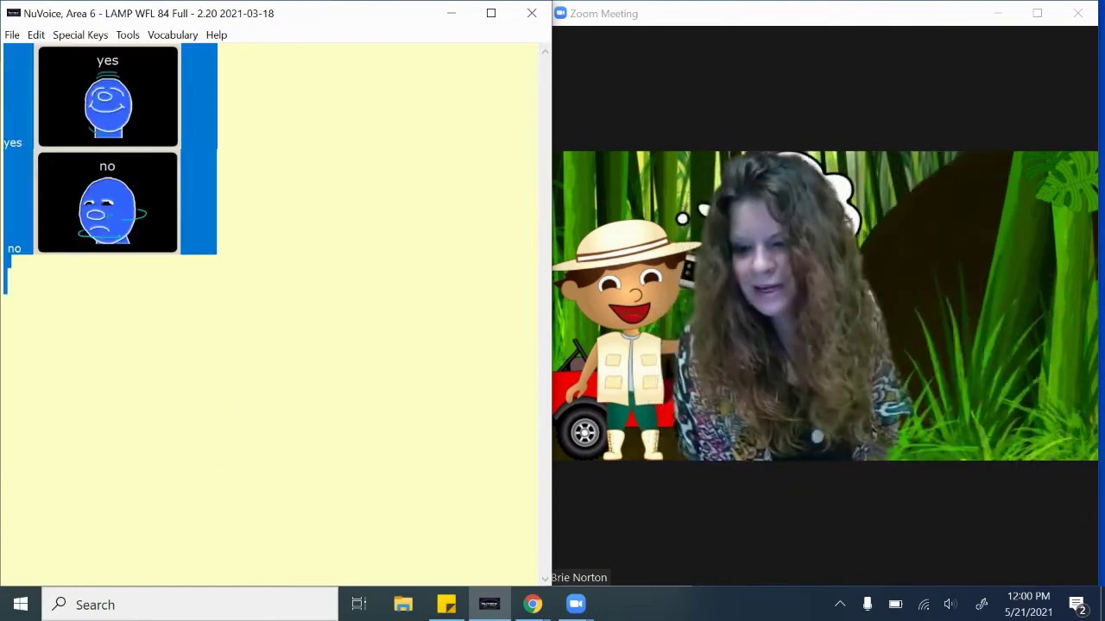
key("Delete")
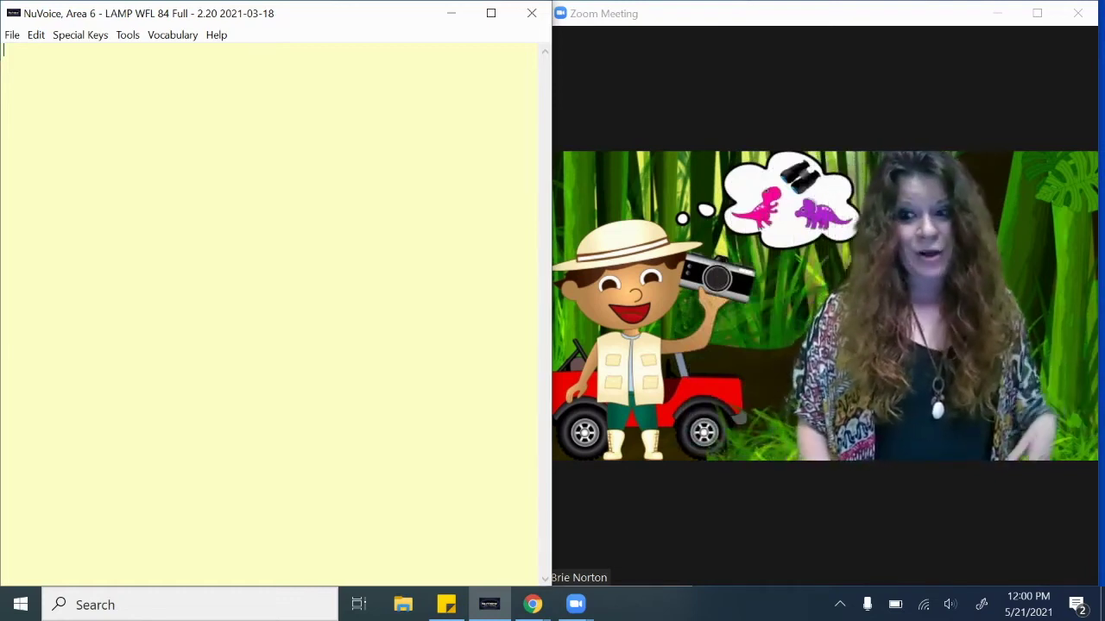
type("go")
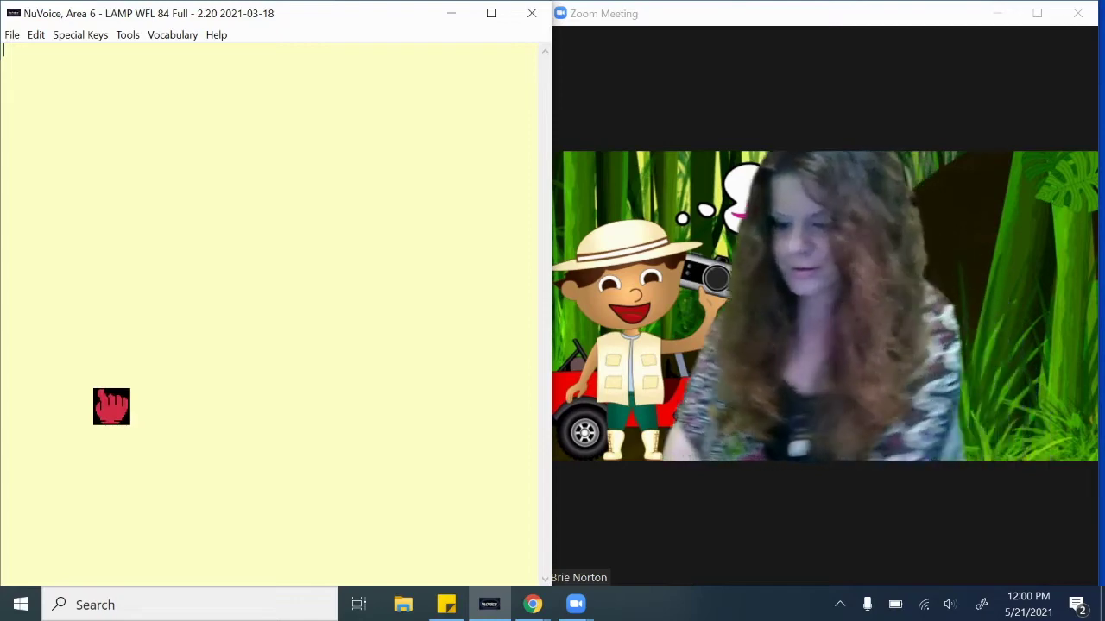
key("Return")
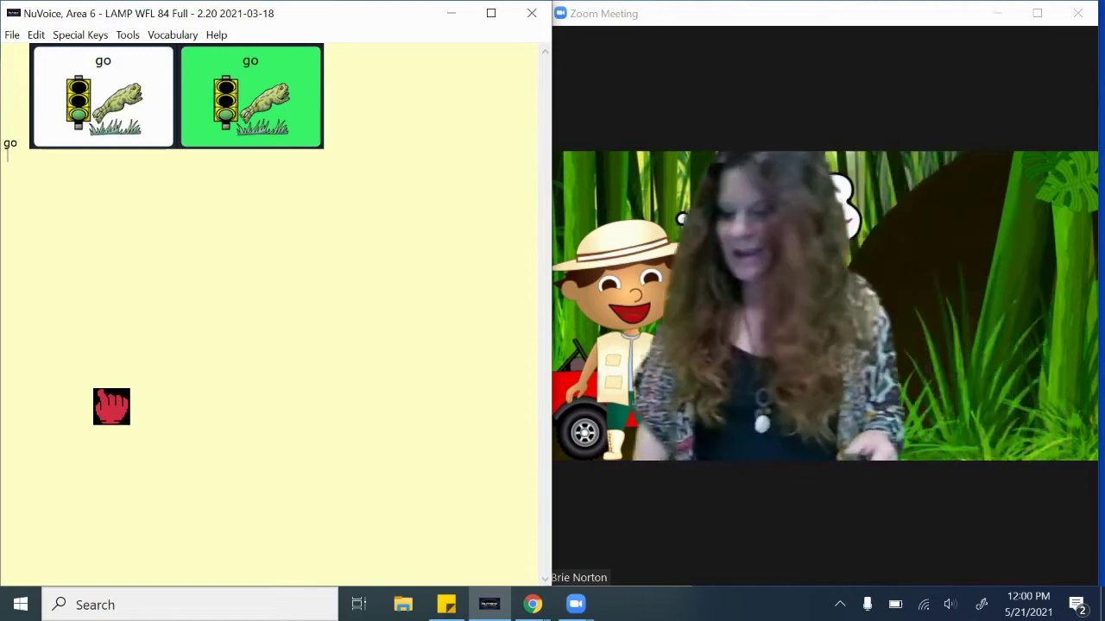
key("Return")
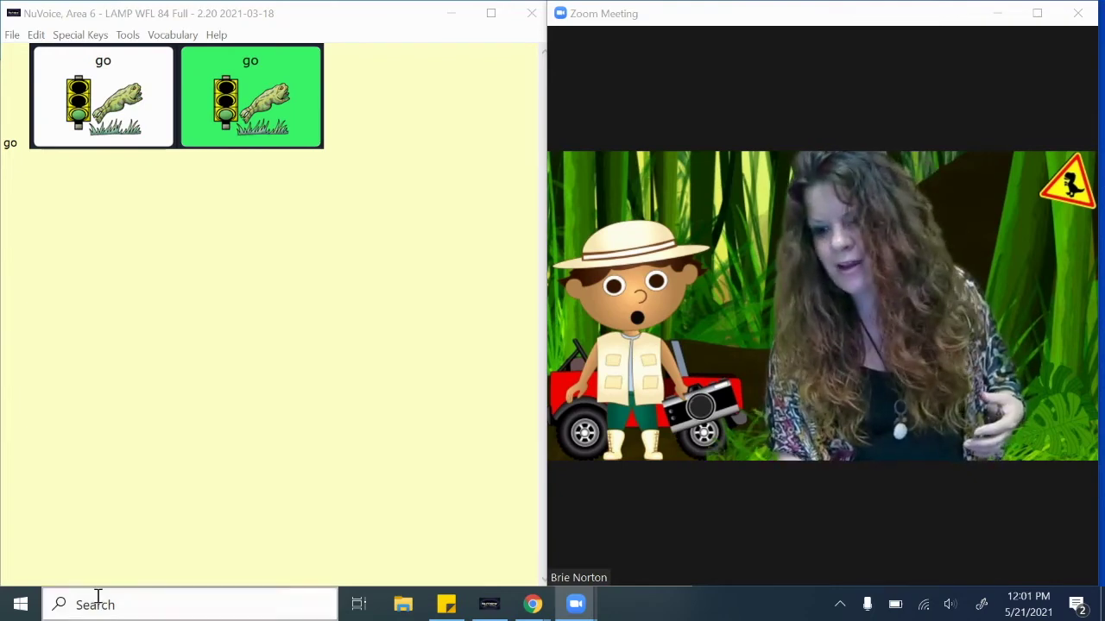
Replace 'go' with the words happy, sad and worried, each converted into symbols.
left_click(197, 469)
key("ctrl+a")
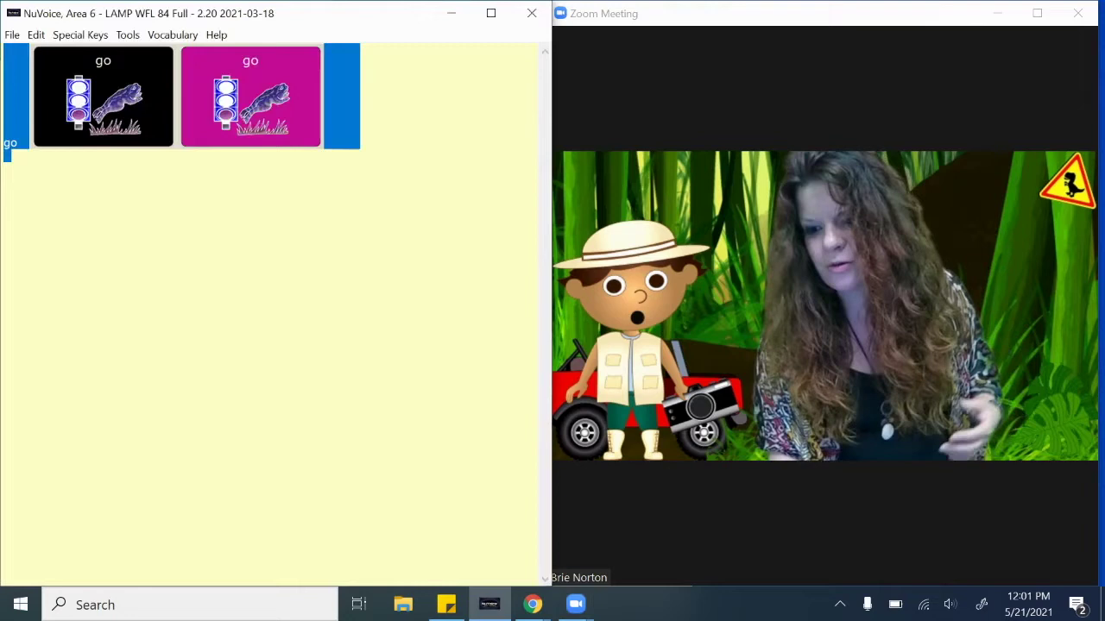
type("ha")
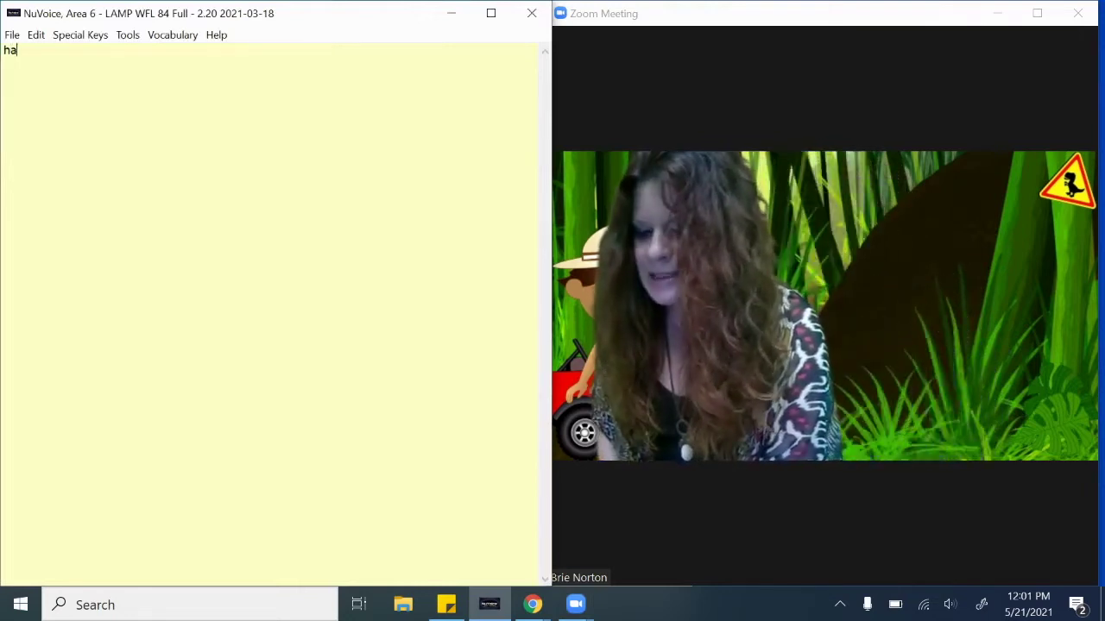
type("ppy")
key("Return")
type("sad")
key("Return")
type("w")
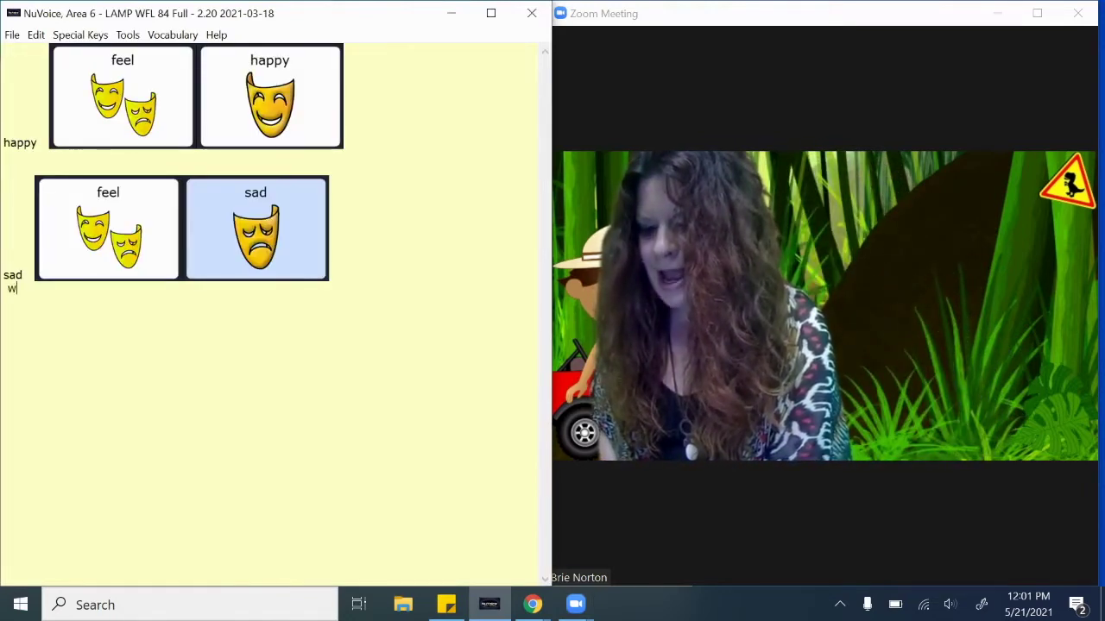
type("orried")
key("Return")
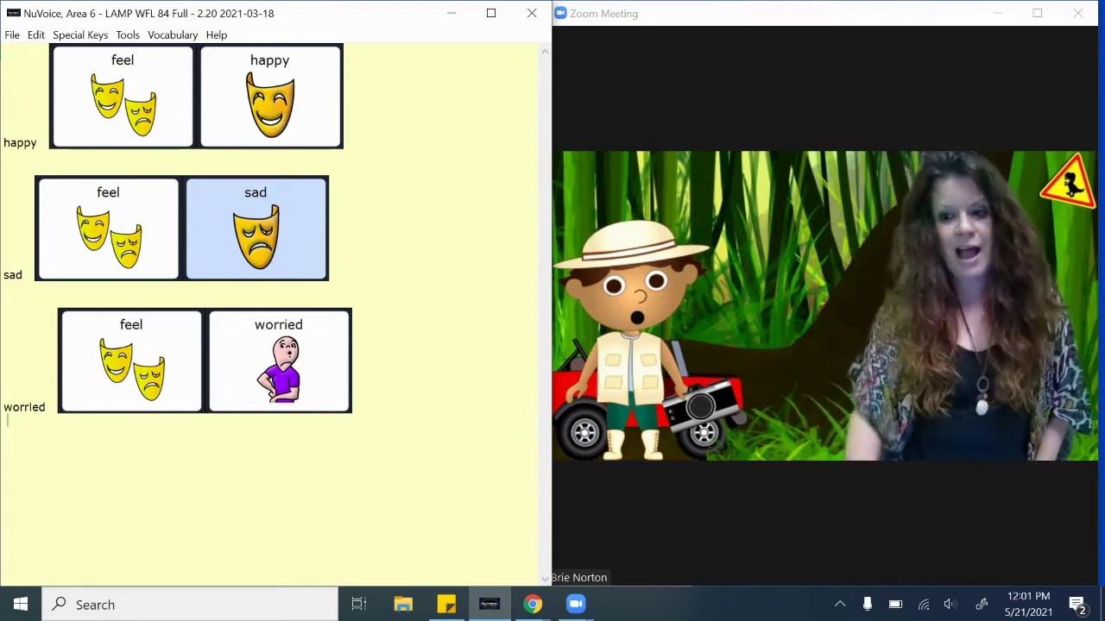
Delete the feel symbol from the happy, sad and worried rows.
left_click(151, 102)
key("Delete")
left_click(161, 239)
key("Delete")
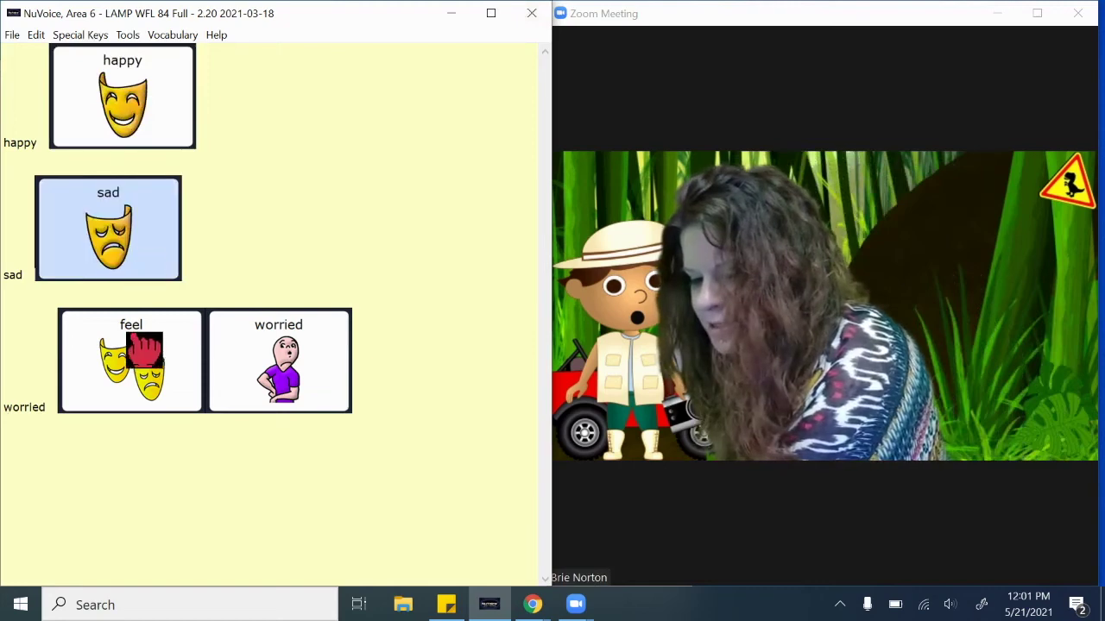
left_click(145, 378)
key("Delete")
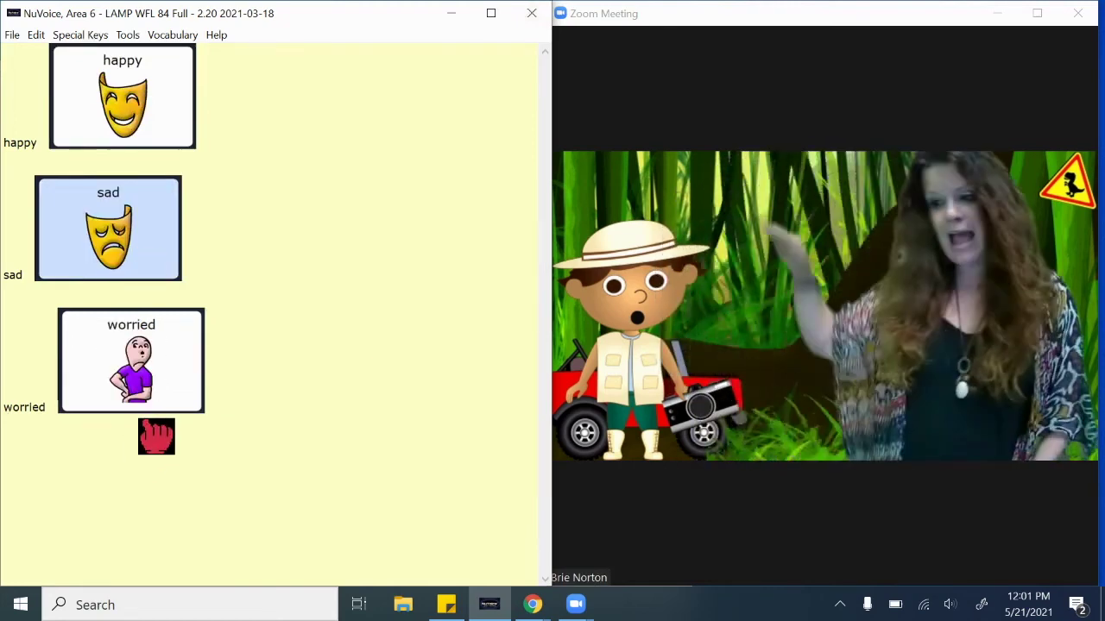